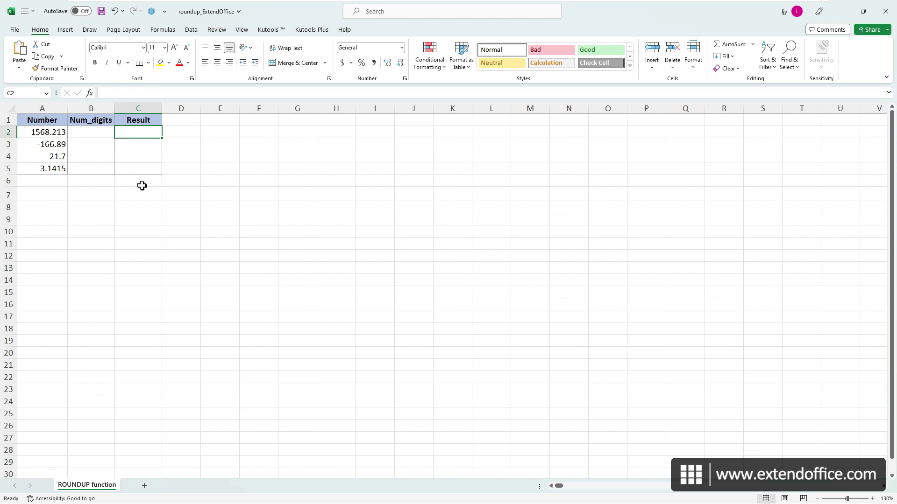
- Enter a Num_digits value of 1 in B2 and fill it down to B5
left_click(92, 133)
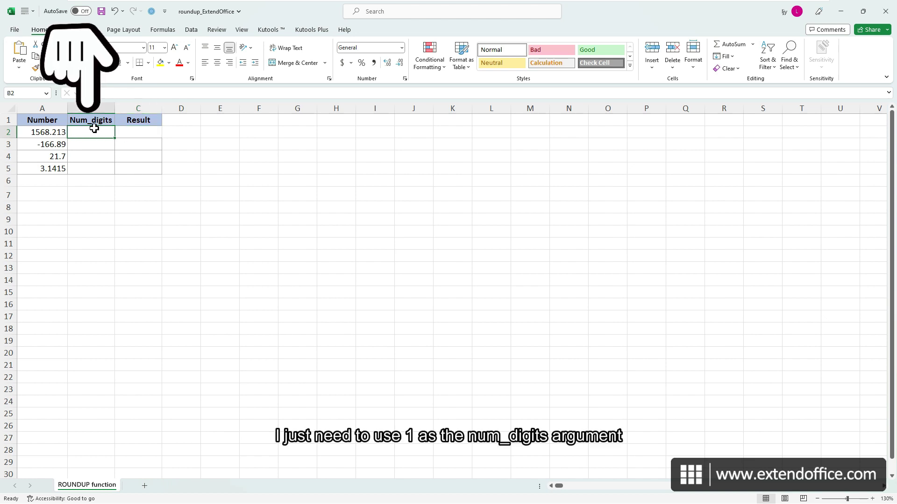
type("1")
key("Return")
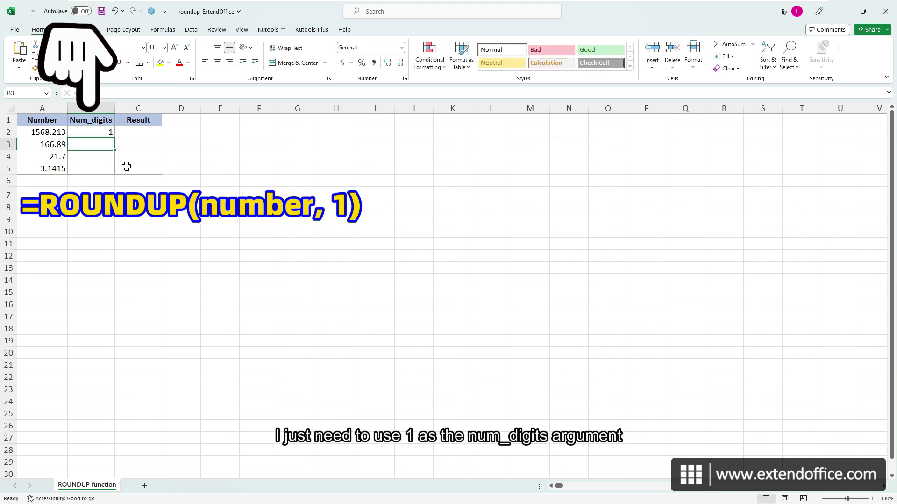
left_click(92, 133)
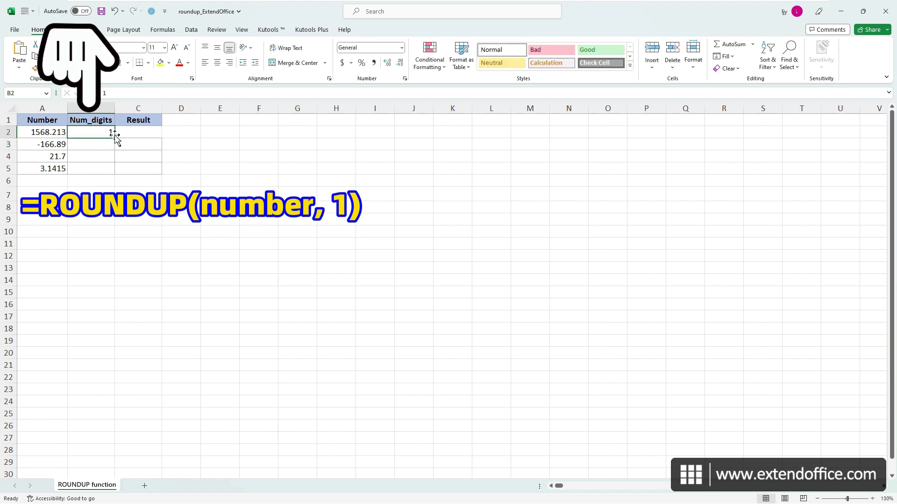
left_click_drag(114, 138, 114, 171)
- Enter =ROUNDUP(A2,B2) in C2 to get 1568.3
left_click(139, 132)
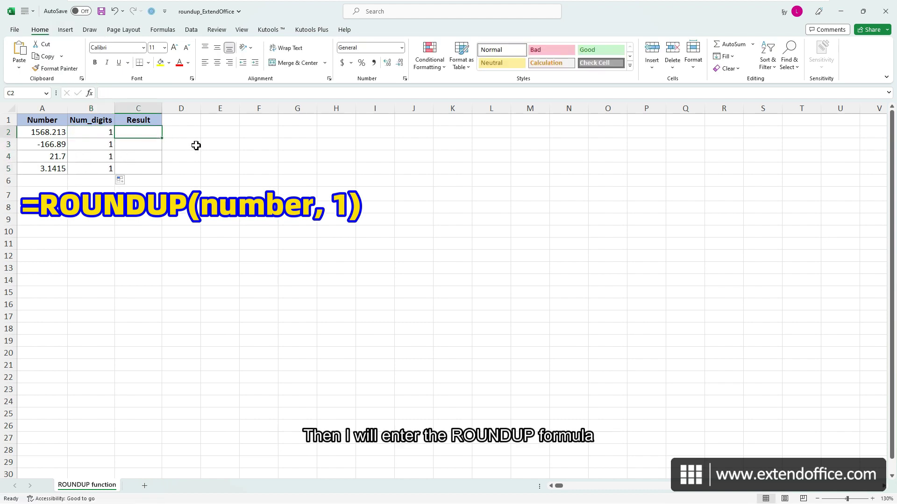
type("=")
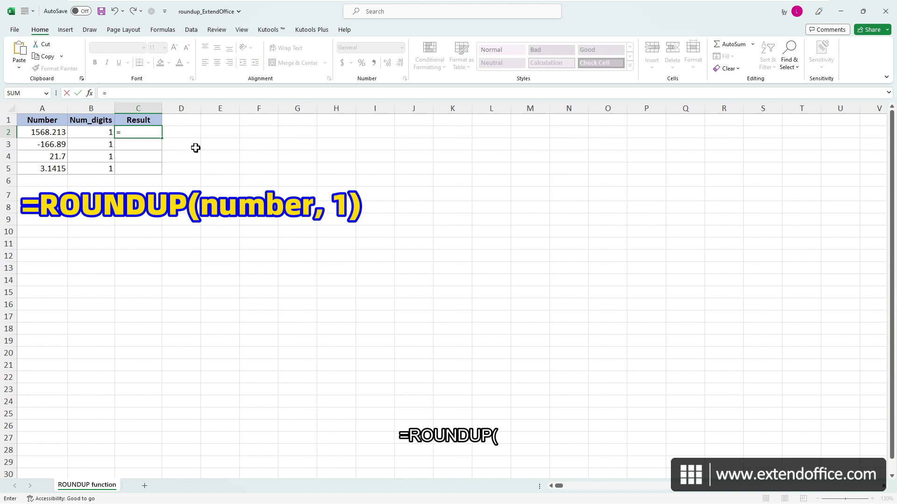
type("=ROUNDUP(")
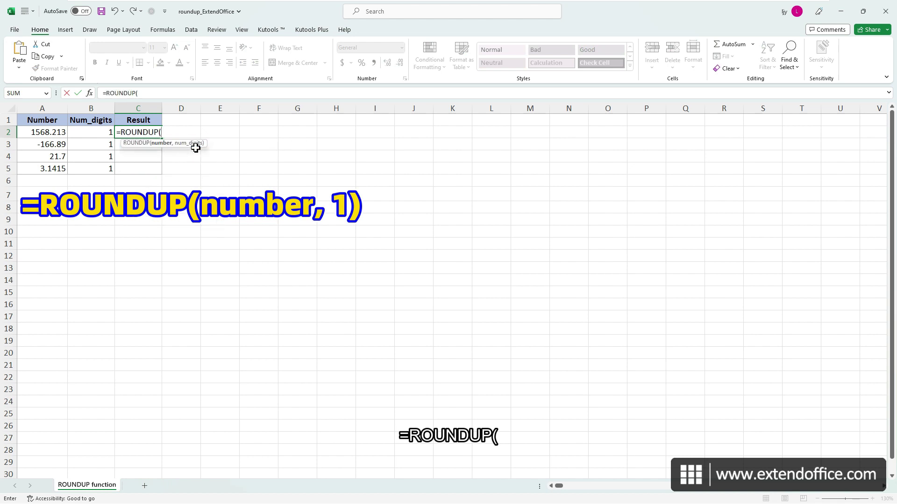
type("15")
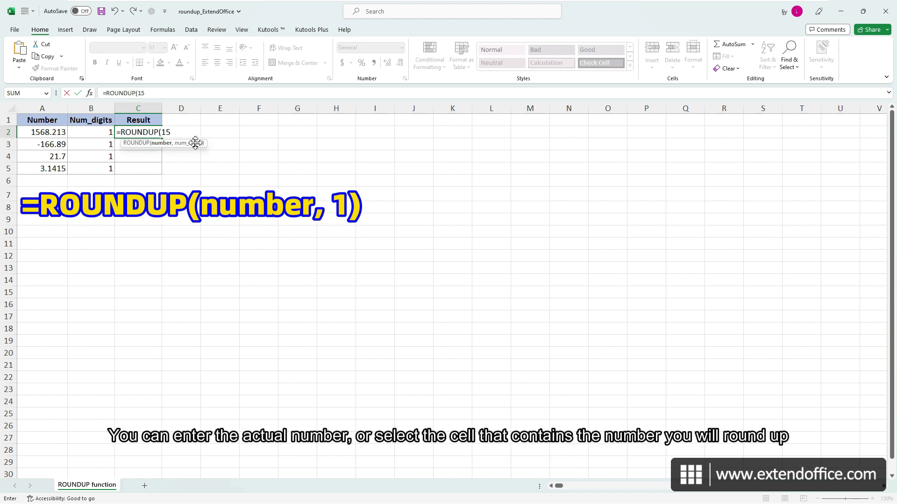
type("68.213")
key("BackSpace")
key("BackSpace")
key("BackSpace")
key("BackSpace")
key("BackSpace")
key("BackSpace")
left_click(48, 132)
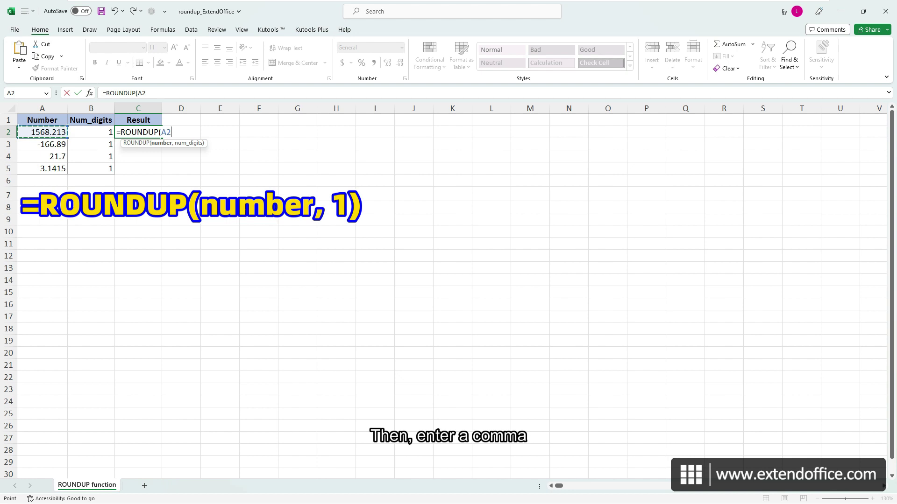
type(",")
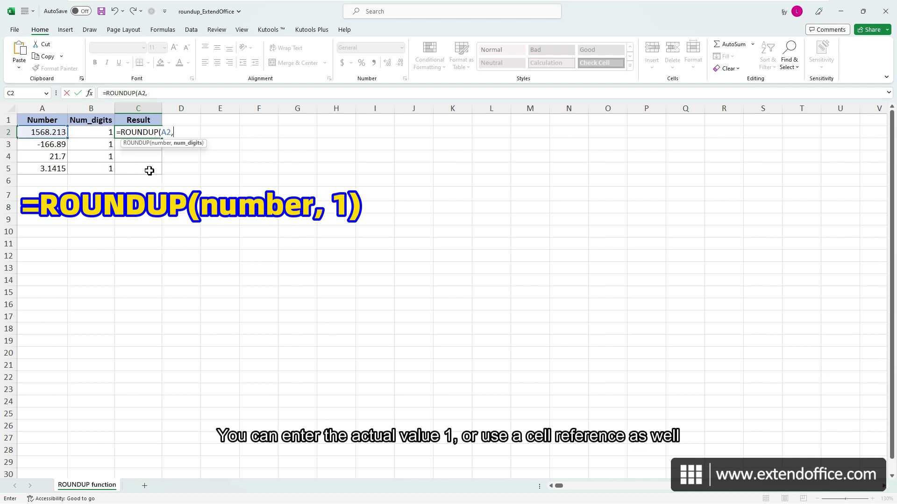
left_click(102, 133)
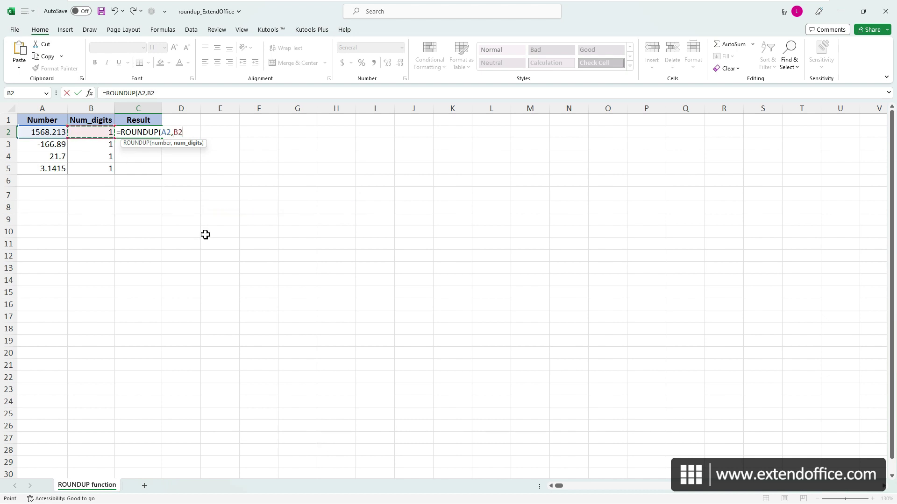
type(")")
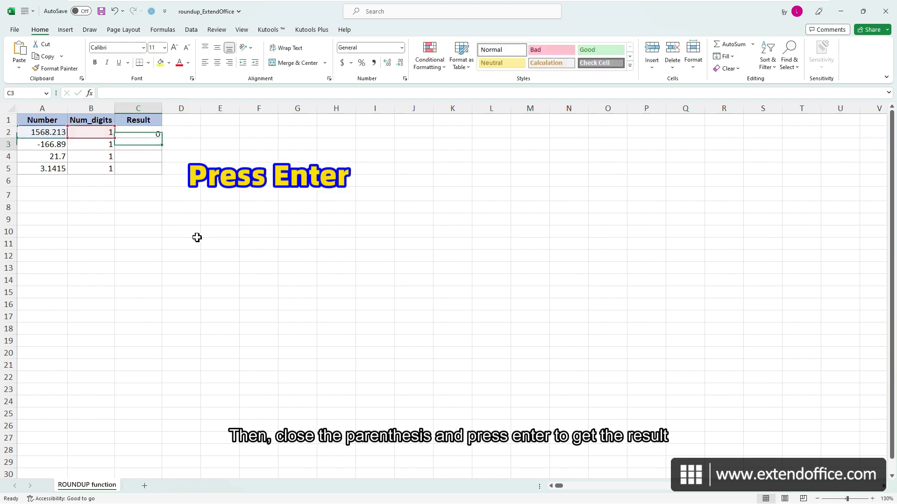
key("Return")
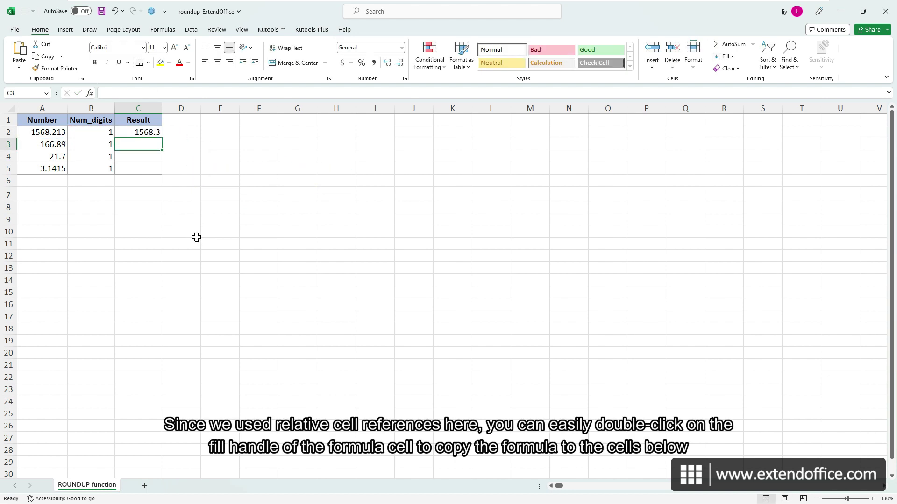
- Fill the ROUNDUP formula down to C5 and show it with =FORMULATEXT(C2) in D2:D5
left_click(149, 133)
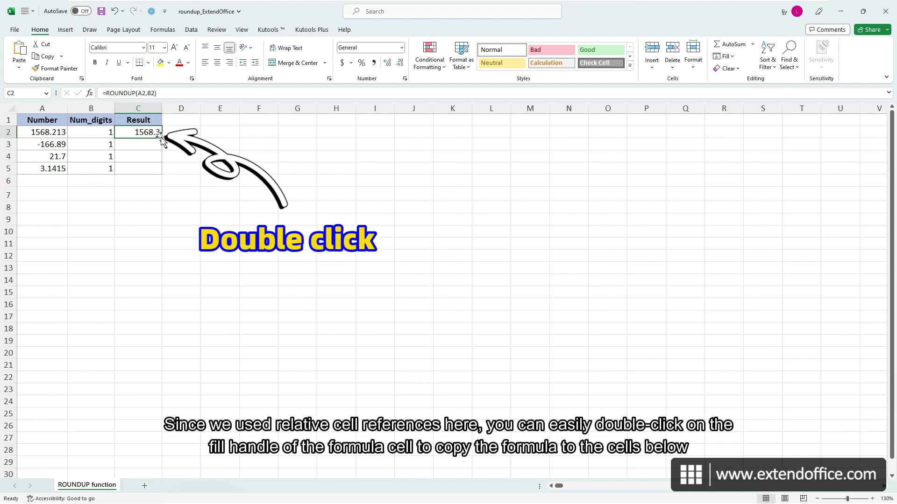
double_click(162, 139)
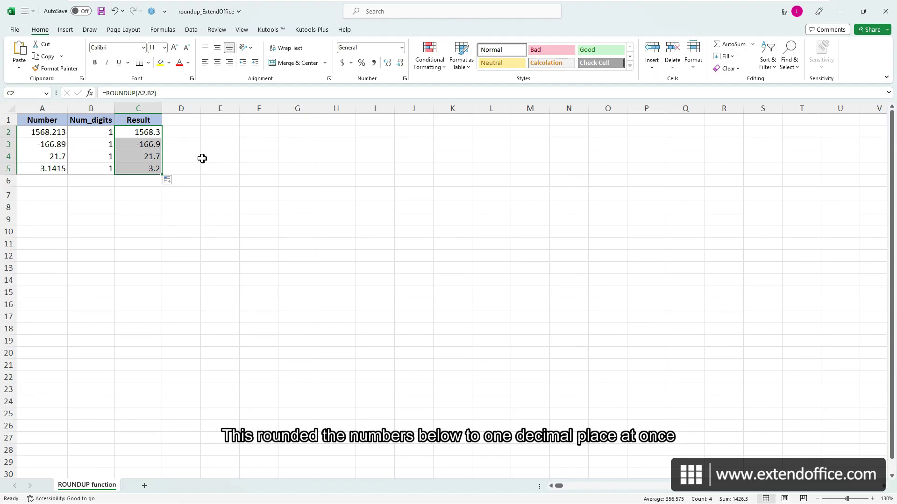
left_click(187, 134)
type("=formula")
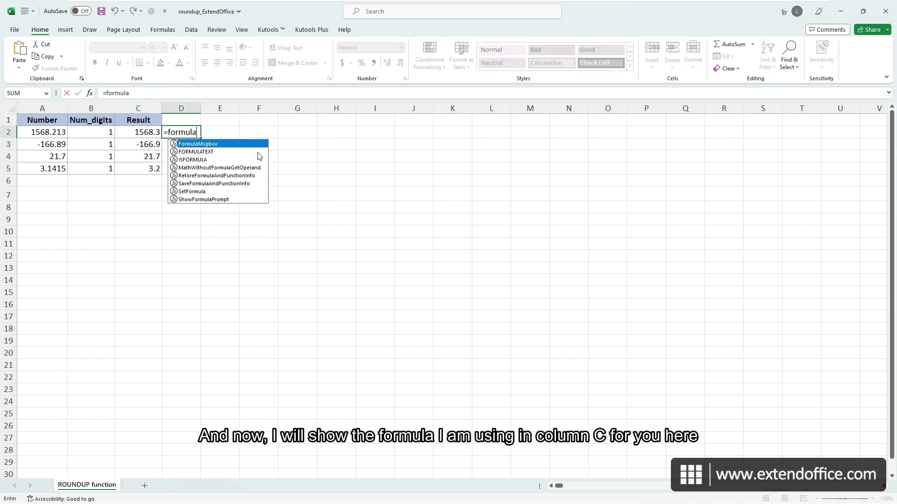
type("text(C2")
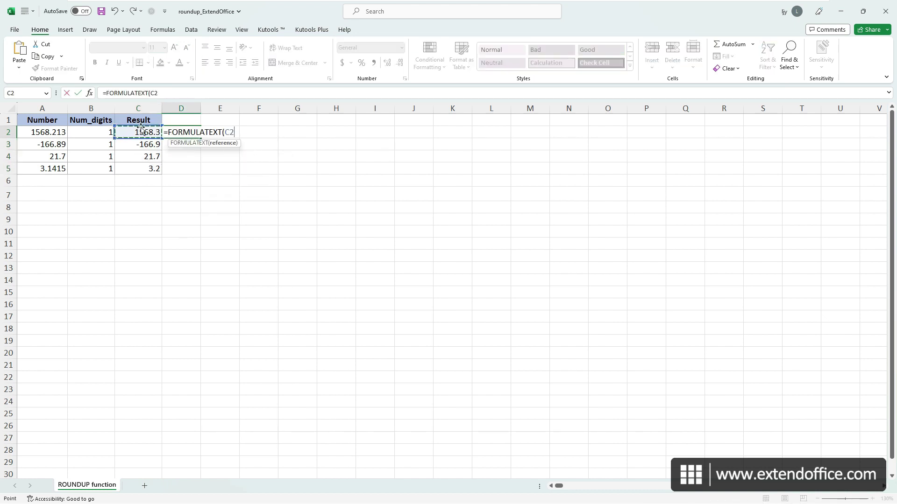
key("Return")
left_click(181, 132)
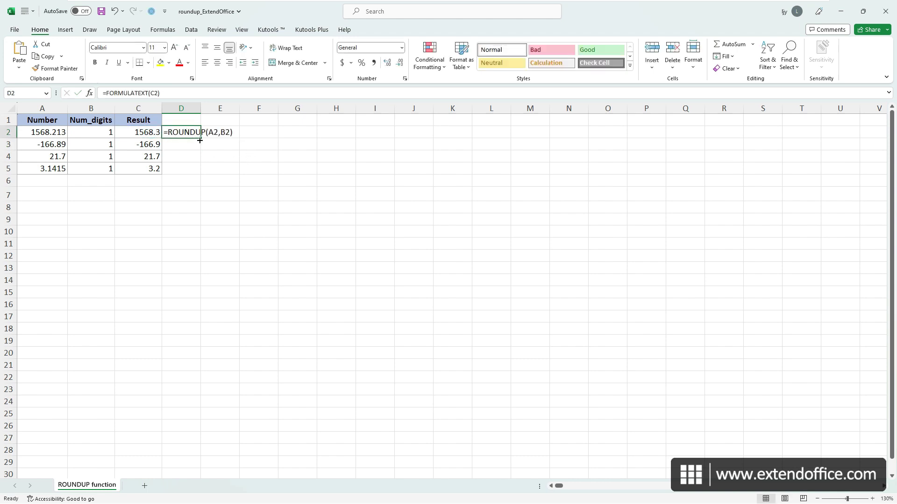
double_click(200, 138)
left_click(149, 134)
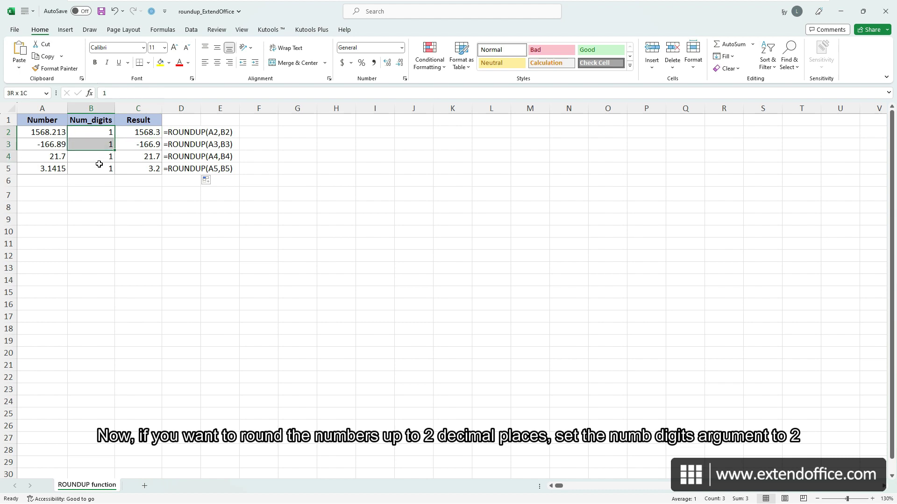
- Fill B2:B5 with 2 and then with 3 using Ctrl+Enter
left_click_drag(98, 132, 99, 170)
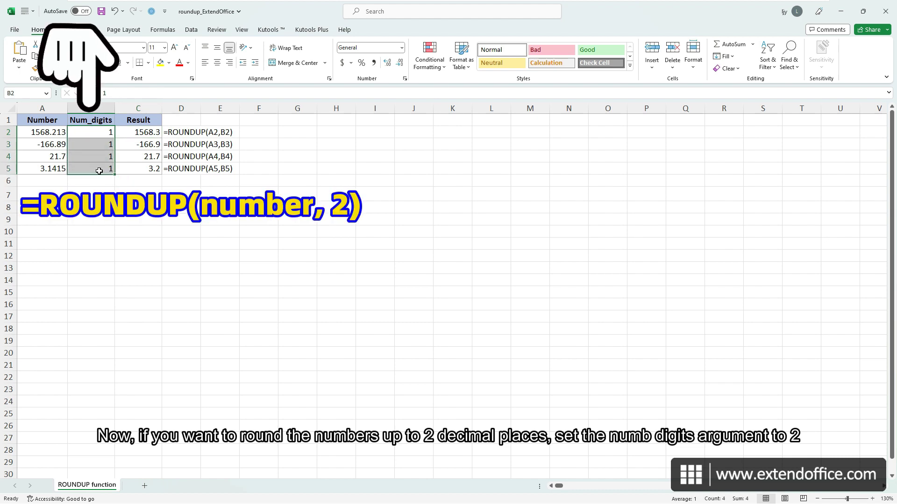
type("2")
key("ctrl+Return")
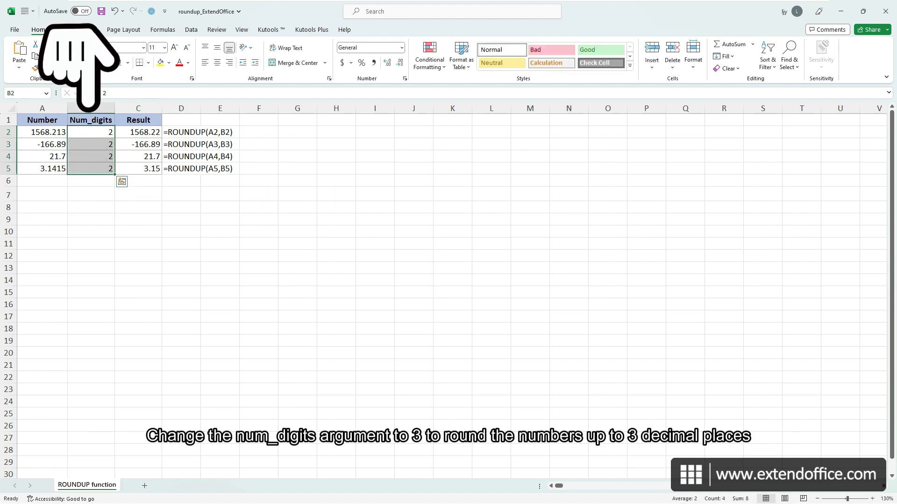
type("3")
key("ctrl+Return")
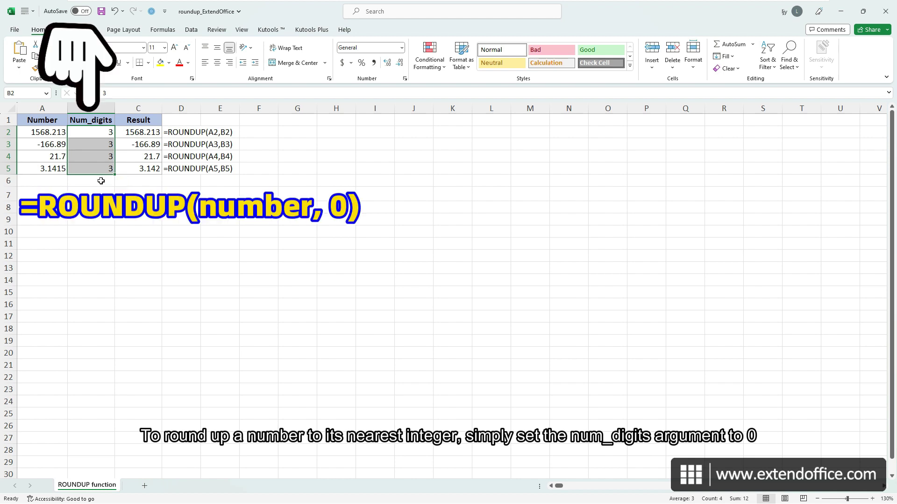
type("0")
- Fill the selected Num_digits cells with 0, -1, -2, then -3
key("ctrl+Return")
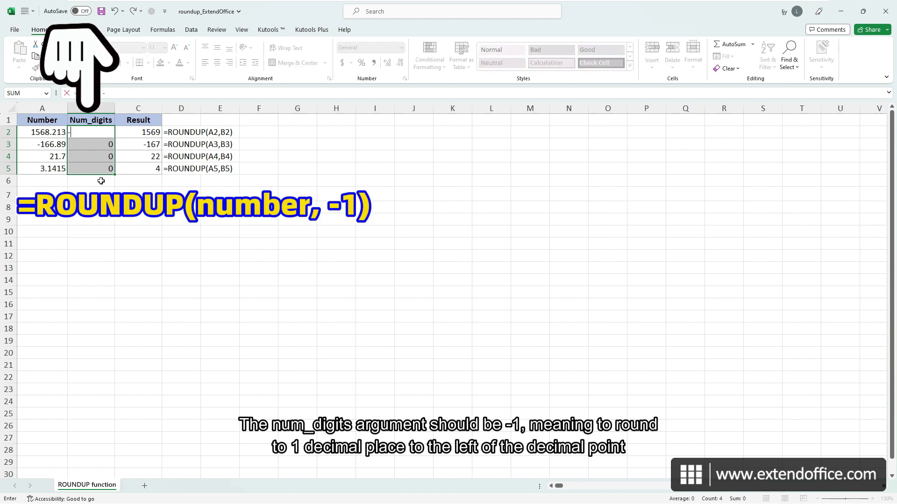
type("-1")
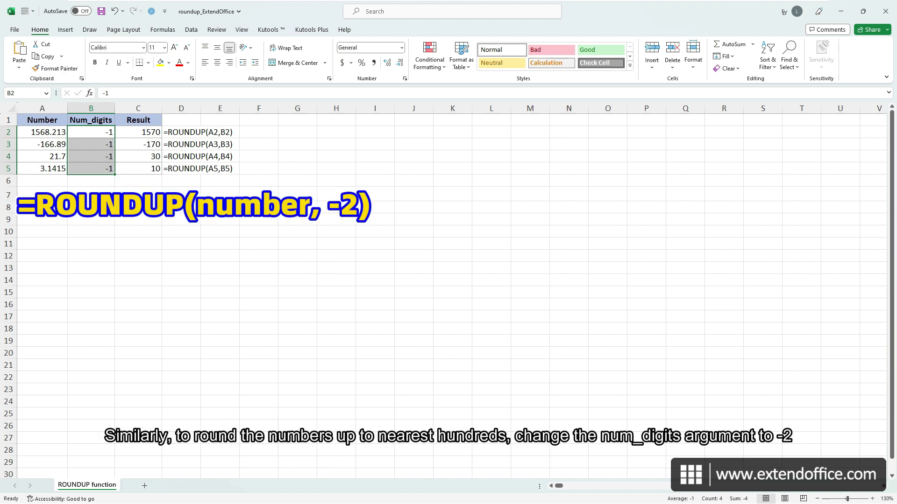
type("-2")
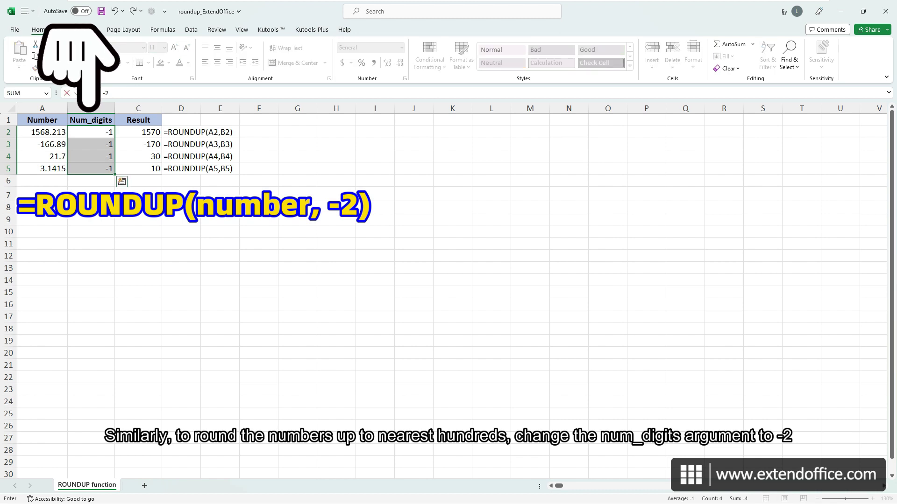
key("ctrl+Return")
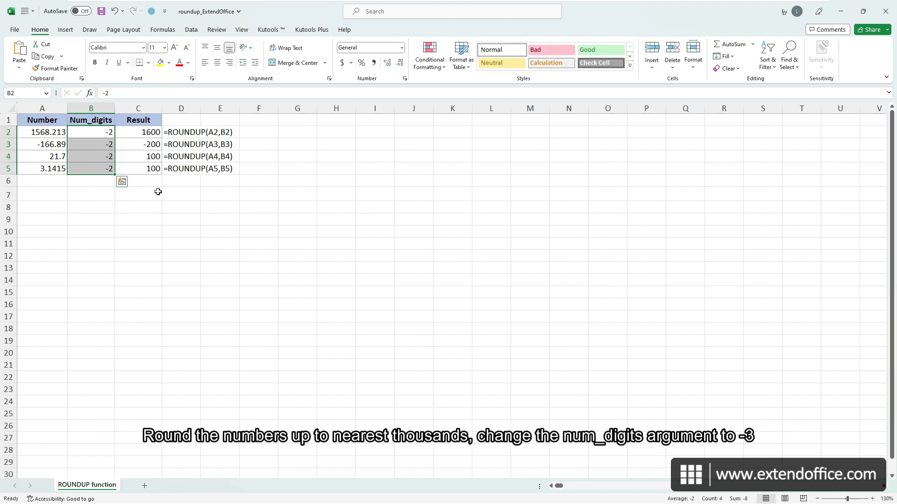
type("-3")
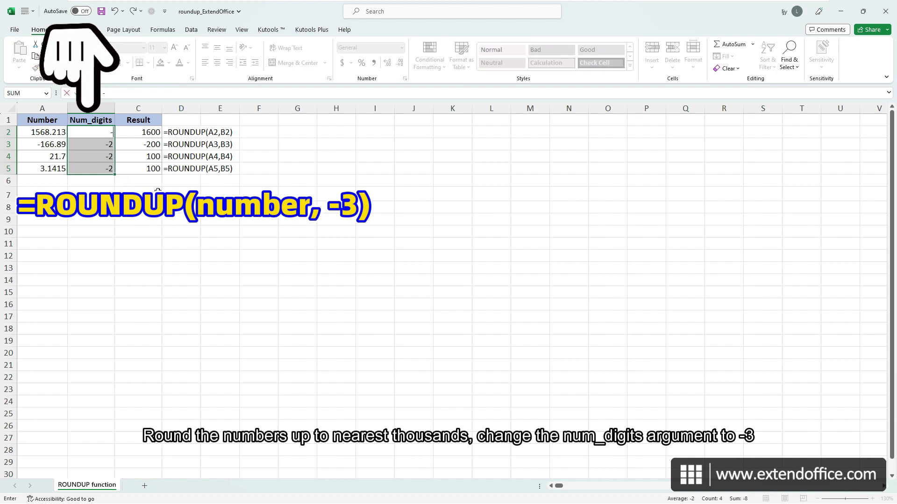
key("ctrl+Return")
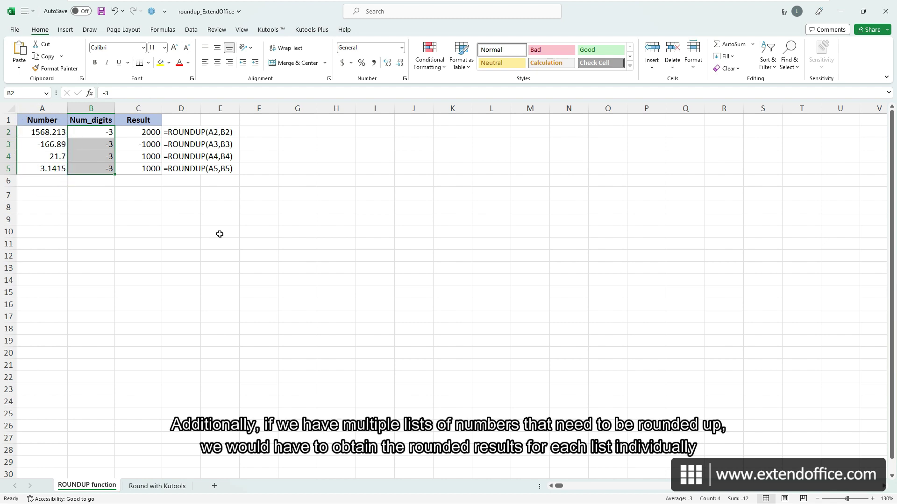
- Go to the 'Round with Kutools' sheet
left_click(156, 486)
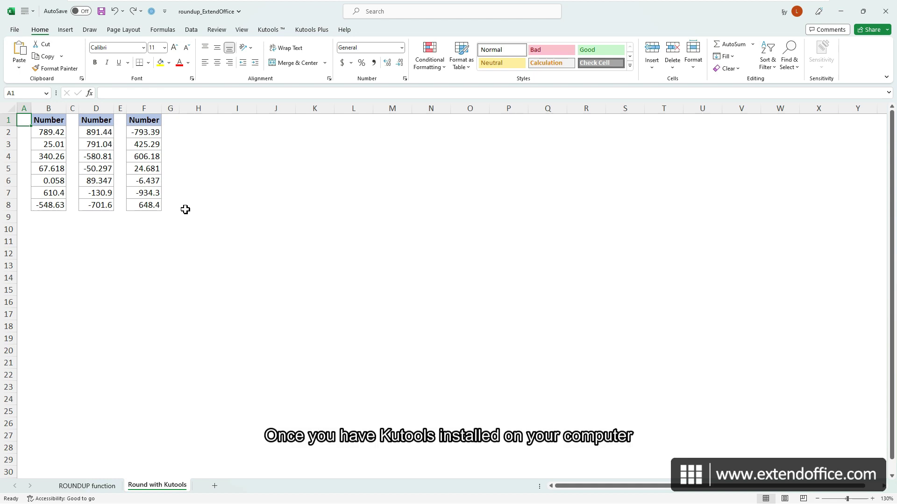
- Select the Number lists B2:B8, D2:D8 and F2:F8 and open Kutools Round without Formula
left_click_drag(60, 132, 61, 205)
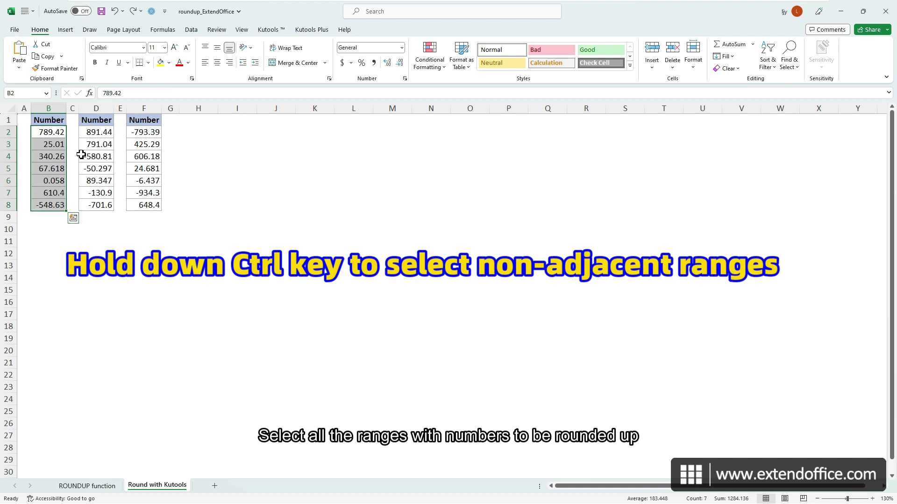
left_click_drag(96, 132, 98, 204)
left_click_drag(145, 132, 149, 205)
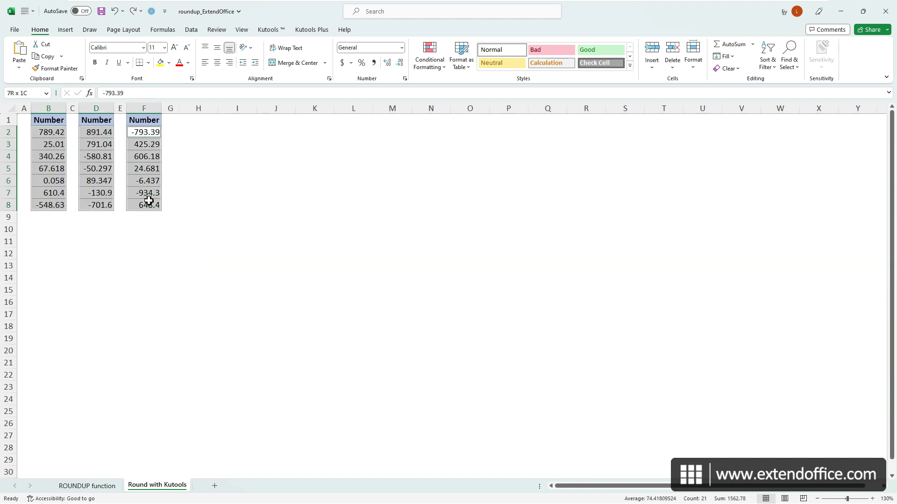
left_click(268, 30)
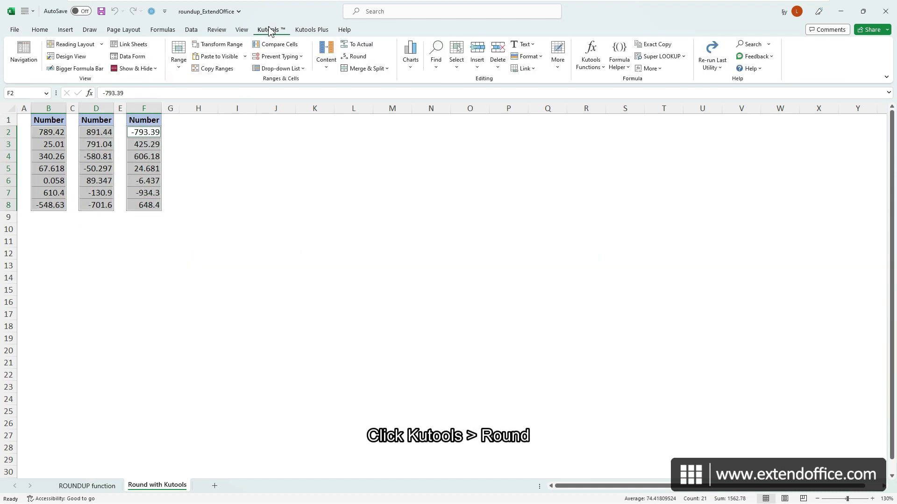
left_click(361, 56)
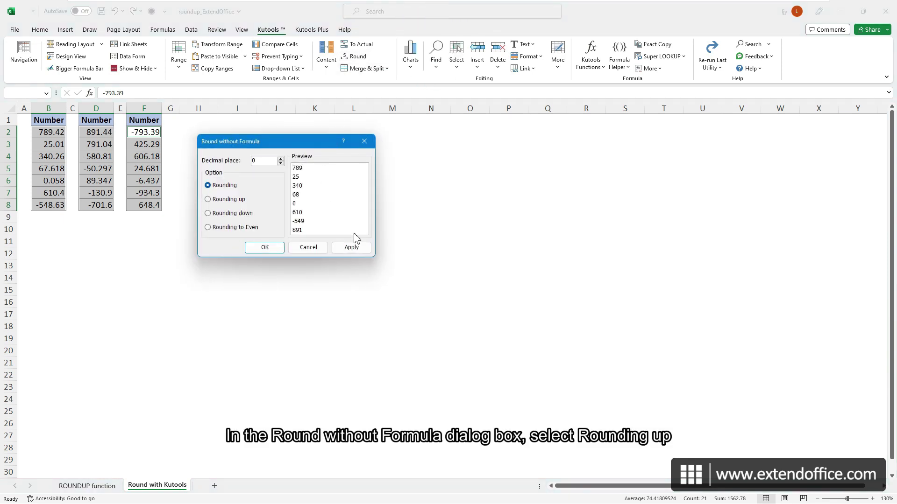
- Round the three lists up to 2 decimal places and apply
left_click(234, 201)
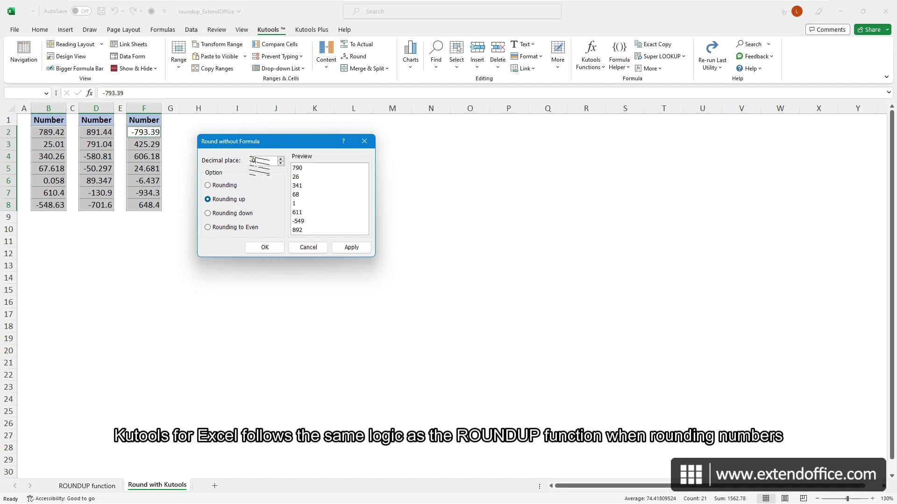
double_click(255, 161)
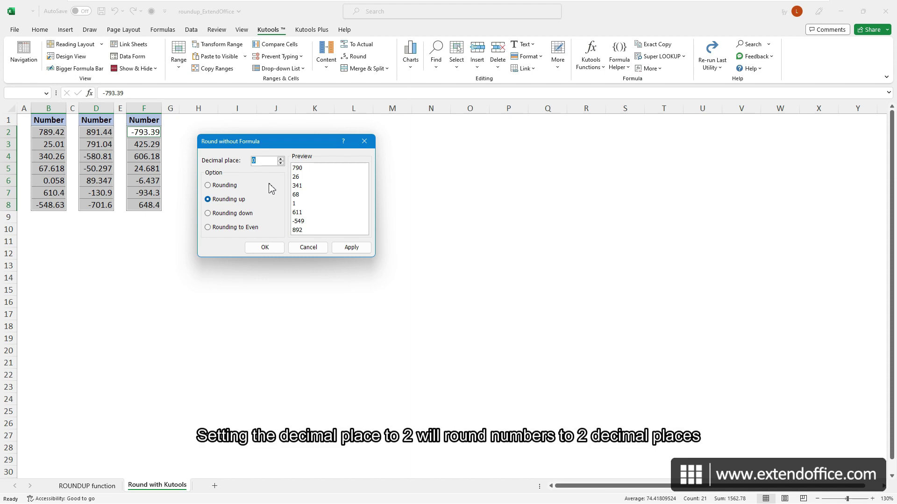
type("2")
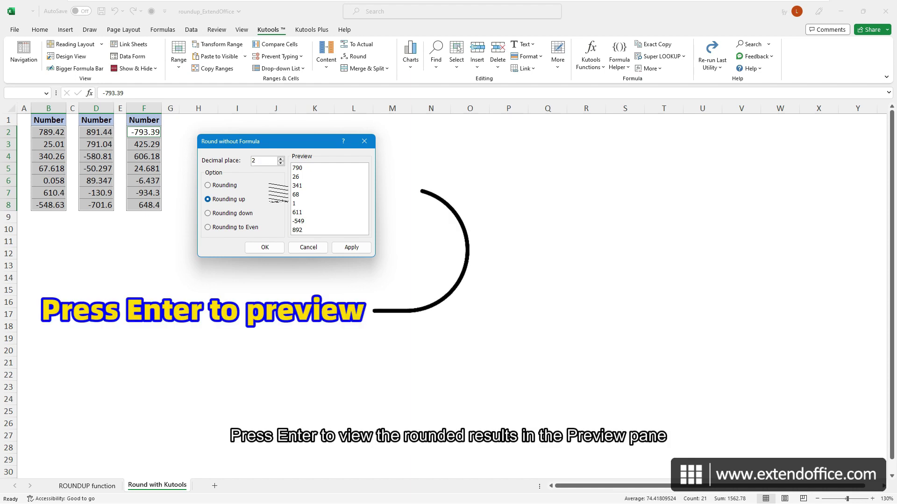
key("Return")
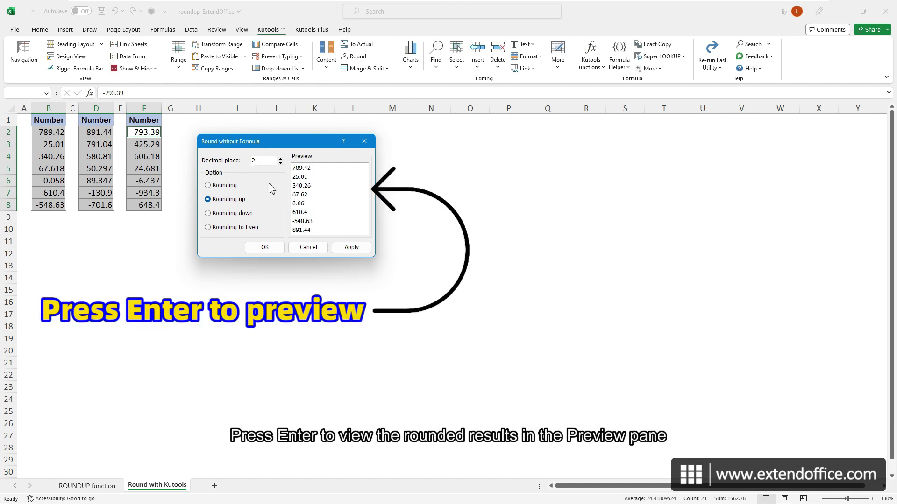
left_click(351, 248)
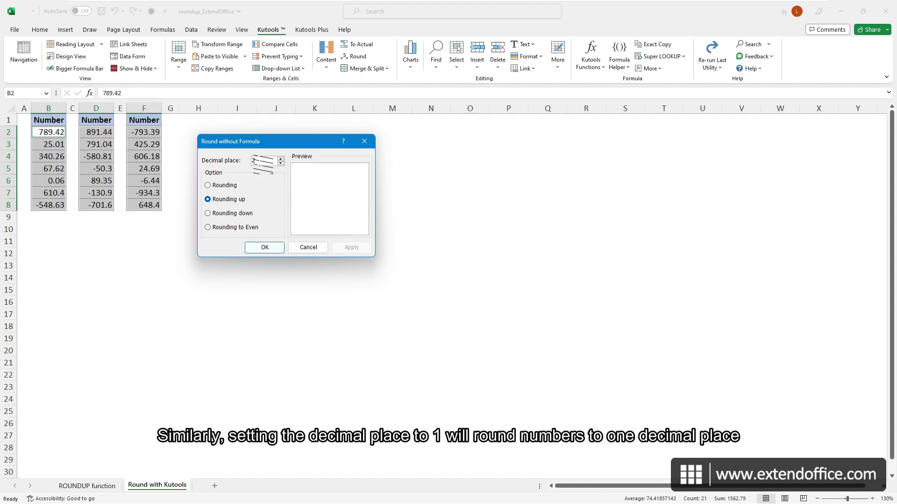
- Change the decimal place to -1 to preview rounding up to tens
double_click(260, 161)
type("1")
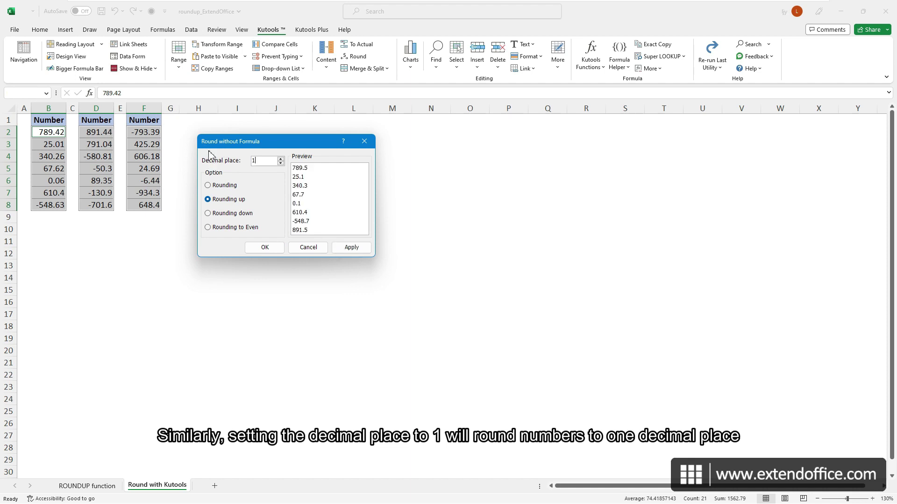
double_click(256, 161)
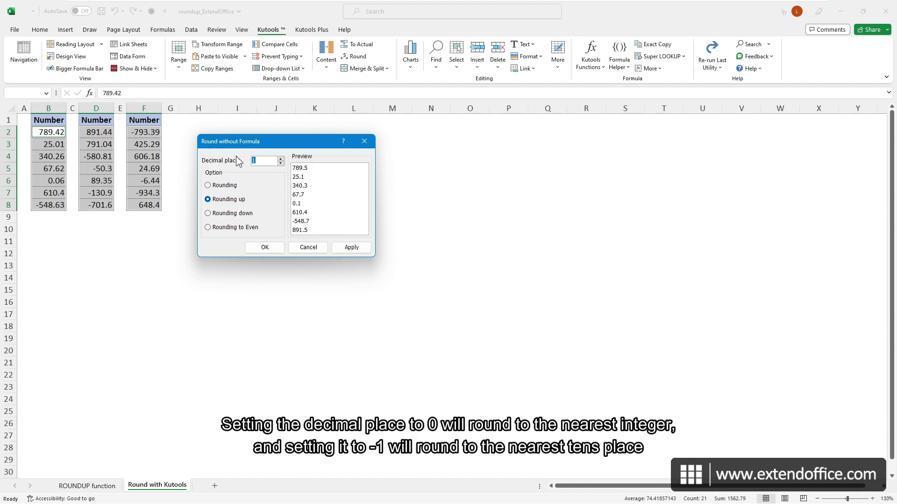
type("0")
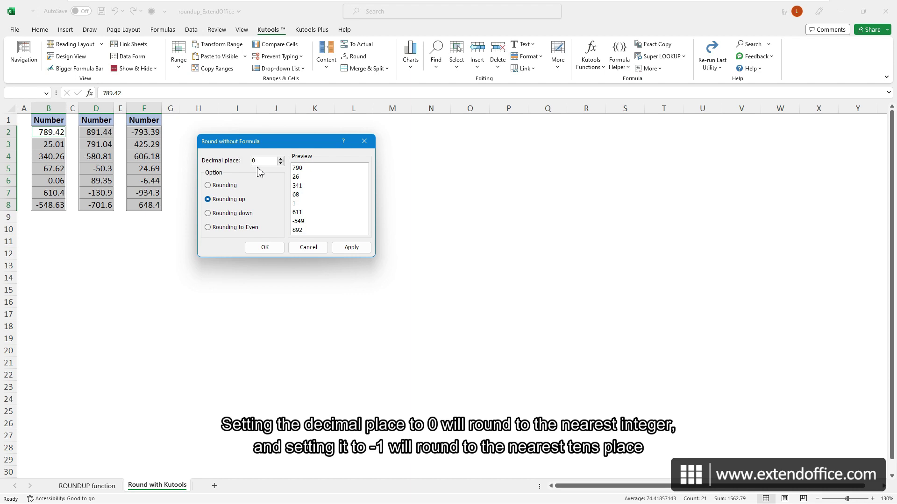
double_click(256, 160)
type("-1")
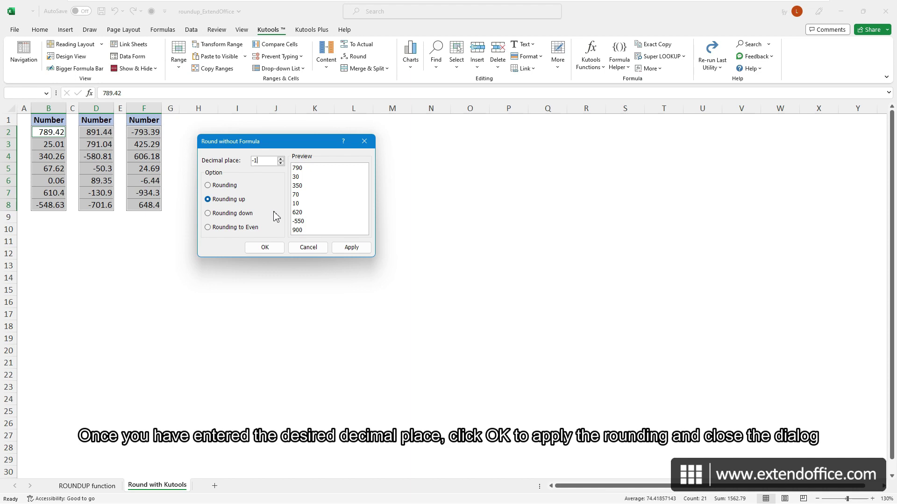
- Confirm the -1 decimal-place round-up on the three Number lists with OK
left_click(265, 246)
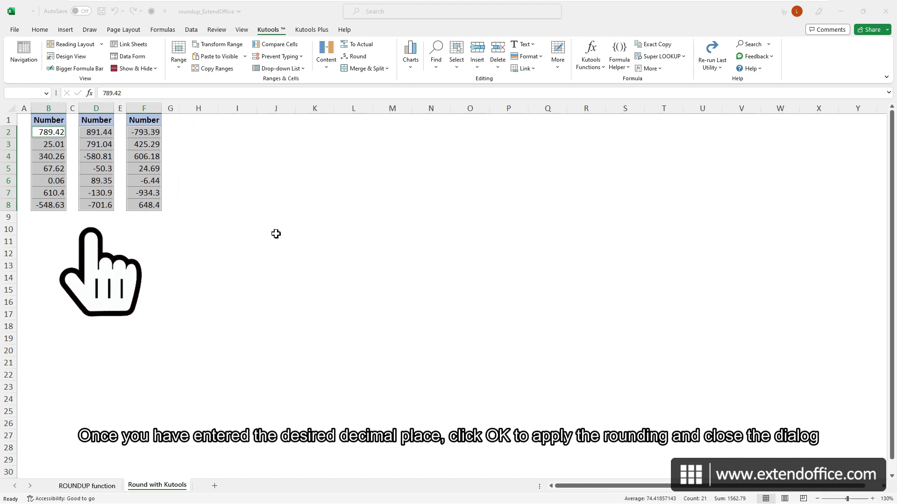